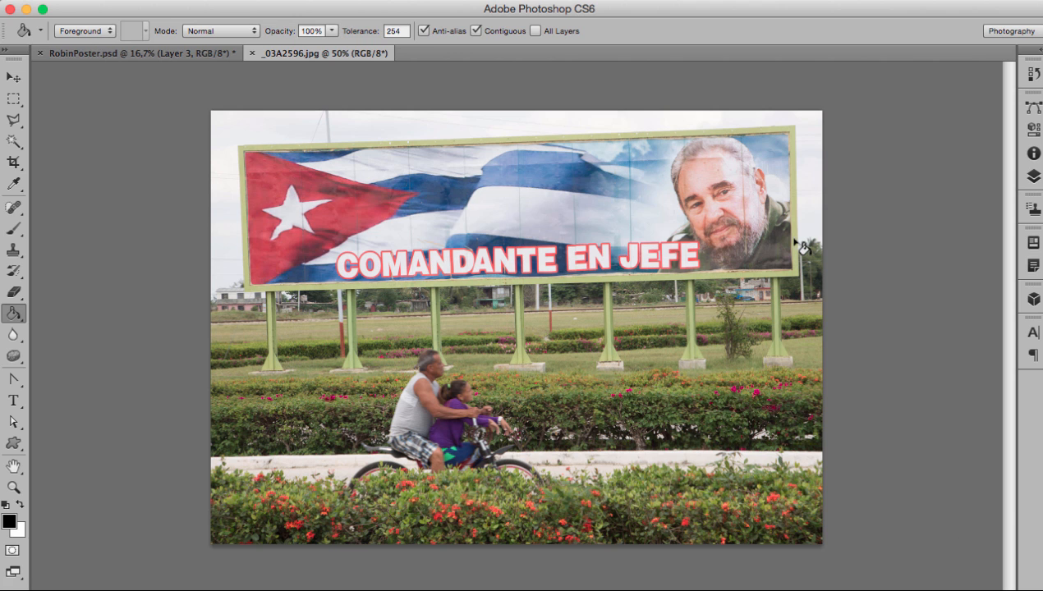
- Switch to the RobinPoster.psd document and show the black Layer 3 above the background
click(98, 52)
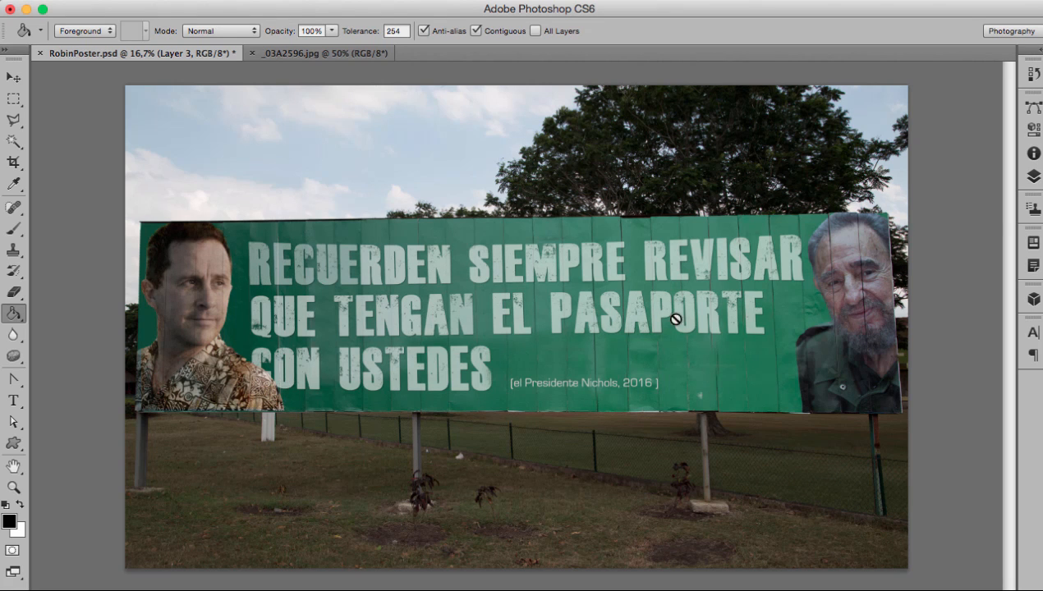
click(1033, 175)
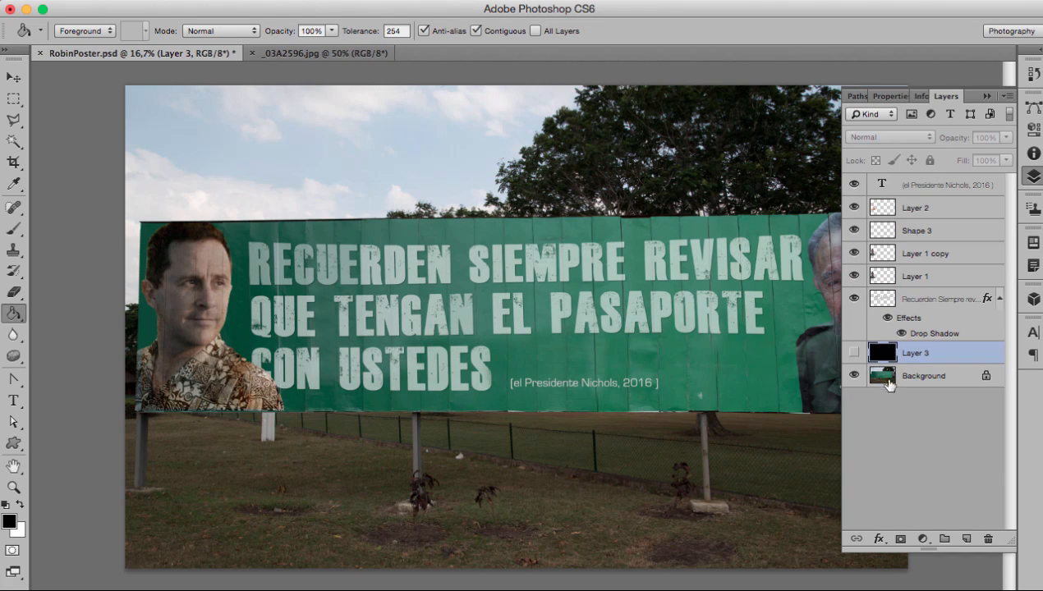
click(854, 352)
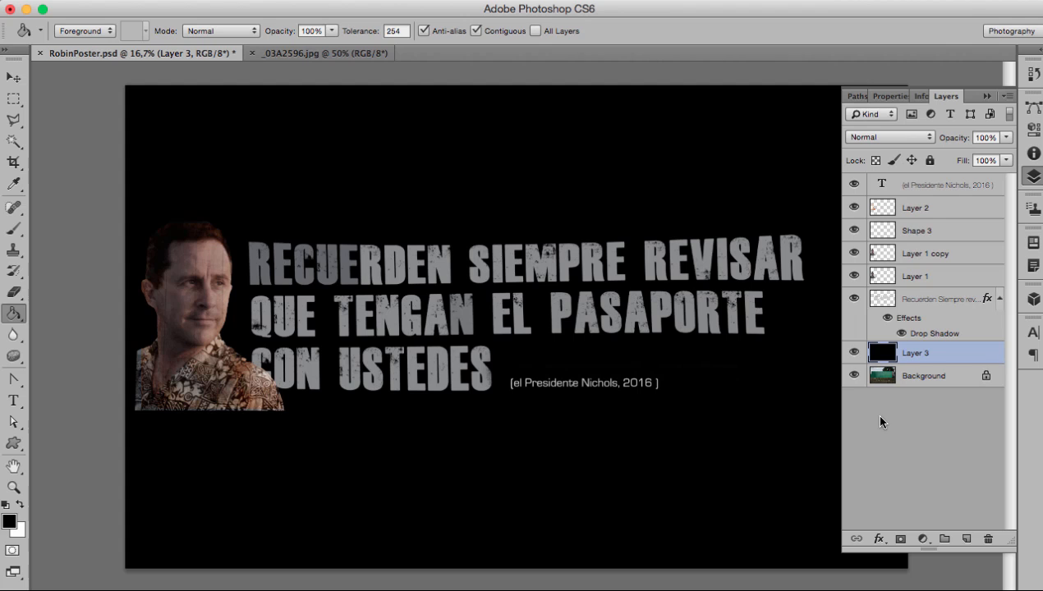
- Compare the portrait with and without Layer 1 and Layer 1 copy, leaving both visible and Layer 1 copy selected
click(854, 253)
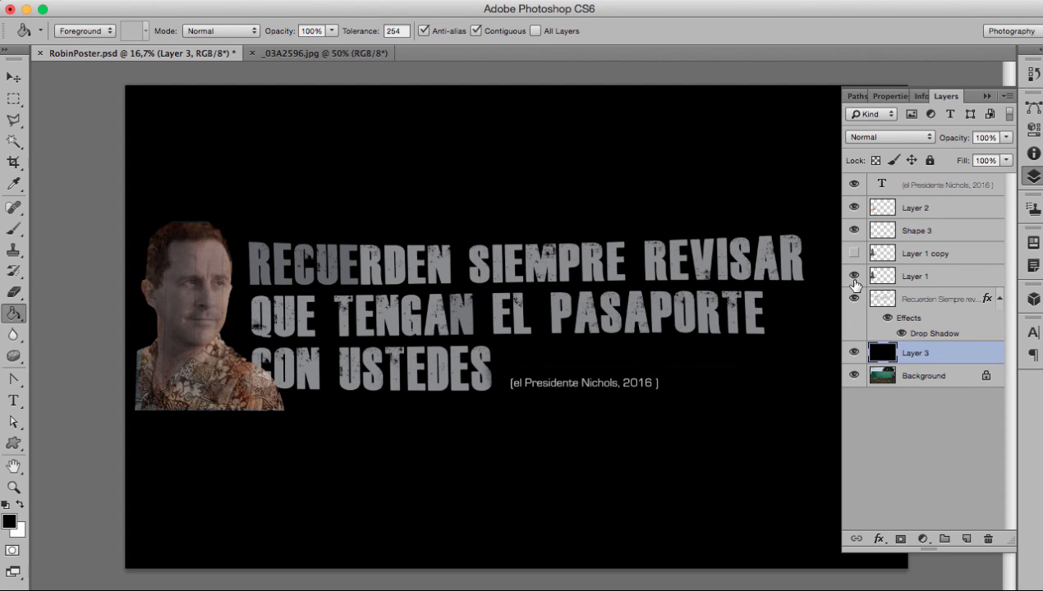
click(854, 277)
click(854, 277)
click(946, 282)
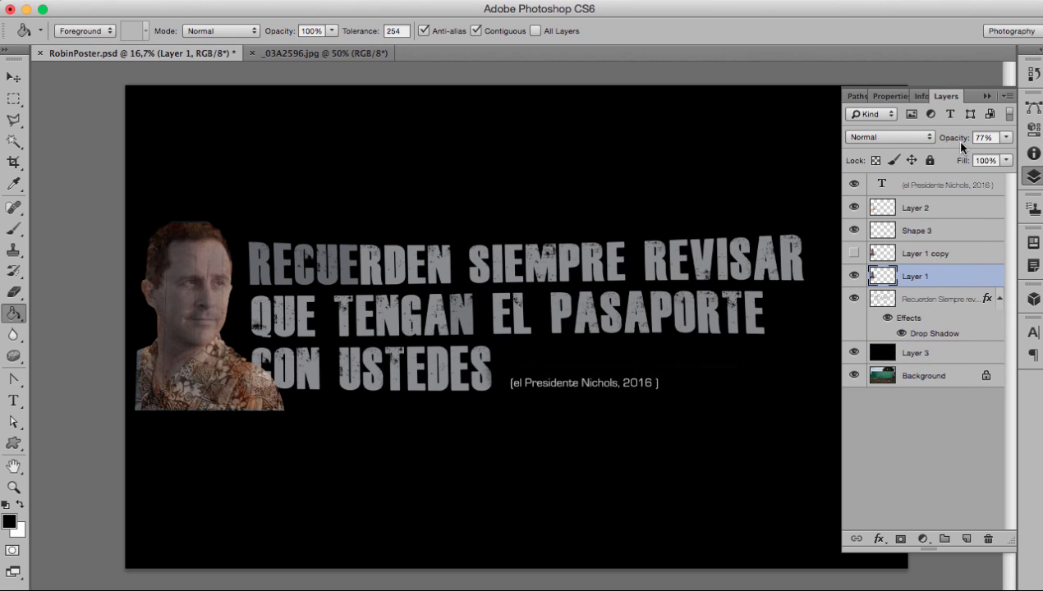
click(955, 254)
click(854, 254)
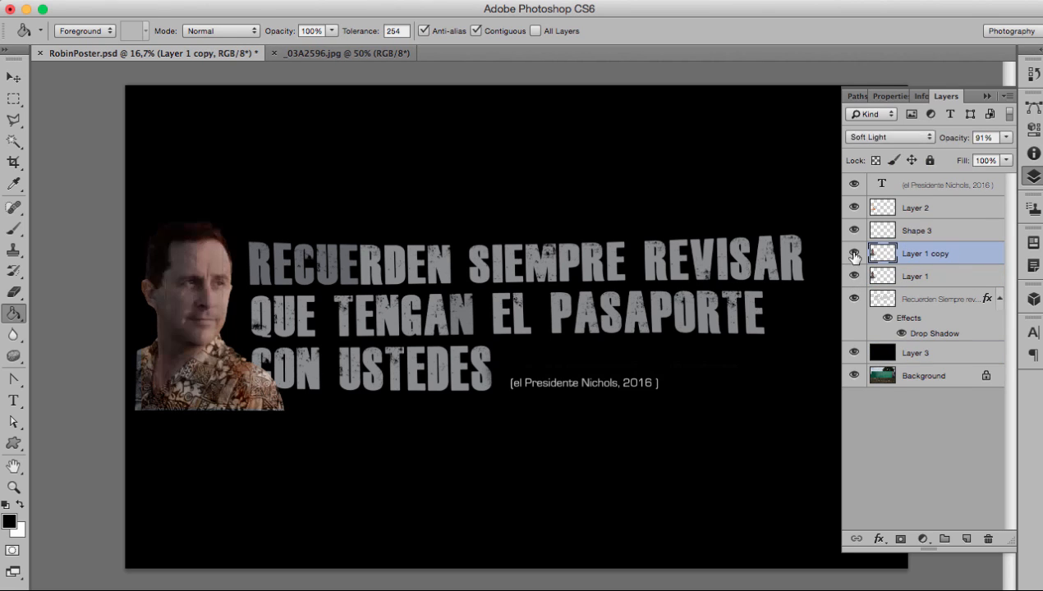
- Try Normal and Overlay blending on Layer 1 copy, then set it to Soft Light at 81% opacity
click(886, 139)
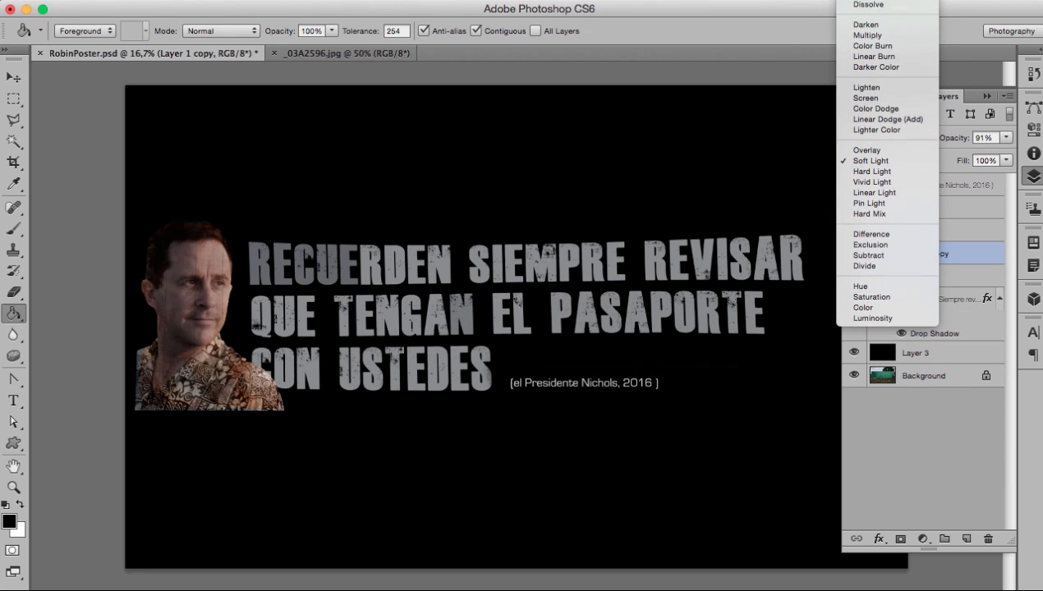
click(898, 33)
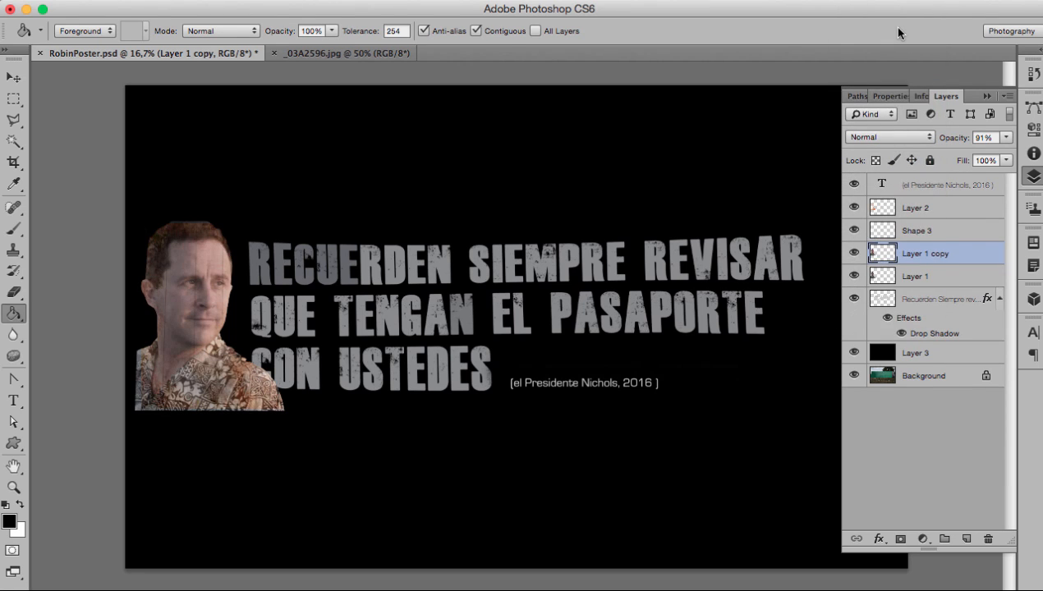
drag(946, 139, 913, 140)
click(881, 137)
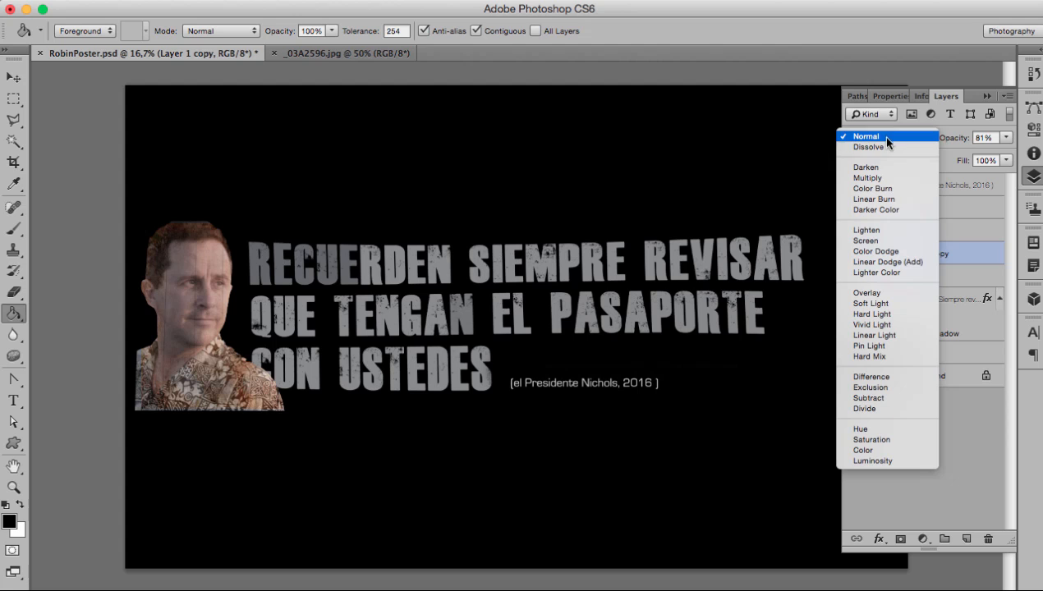
click(878, 294)
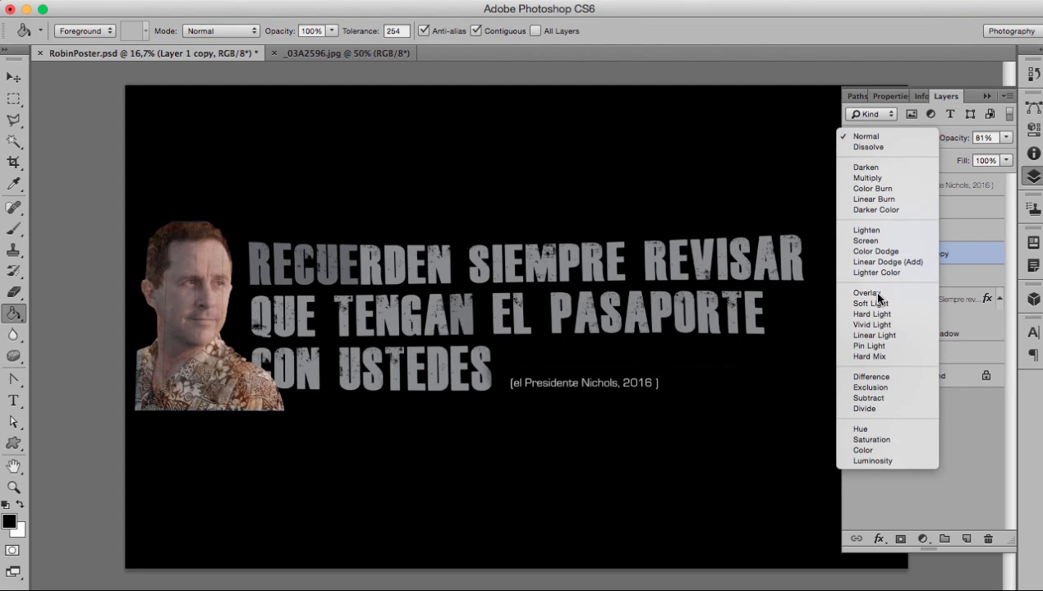
click(891, 137)
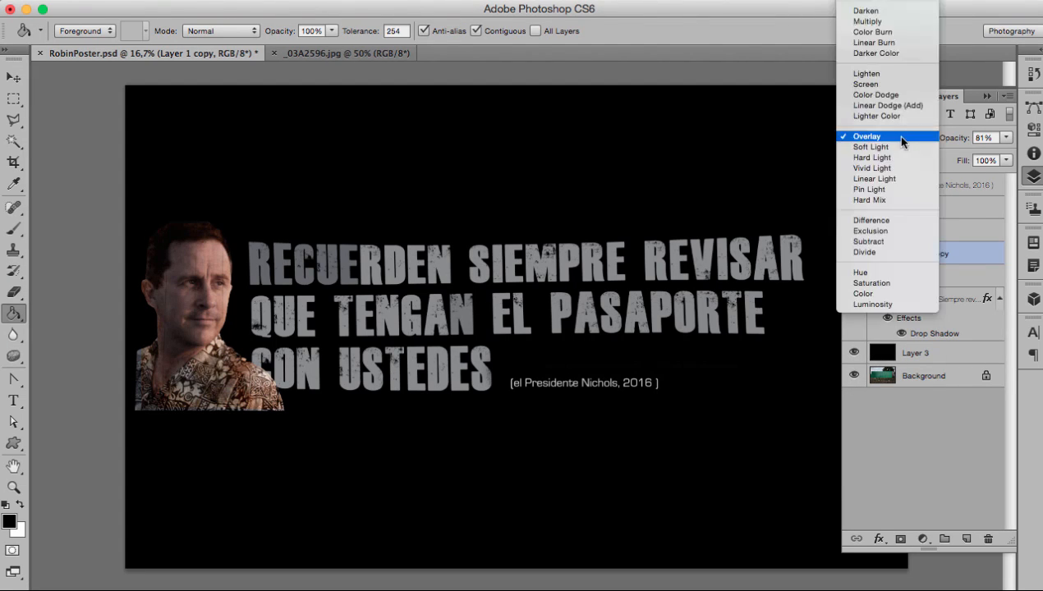
click(889, 143)
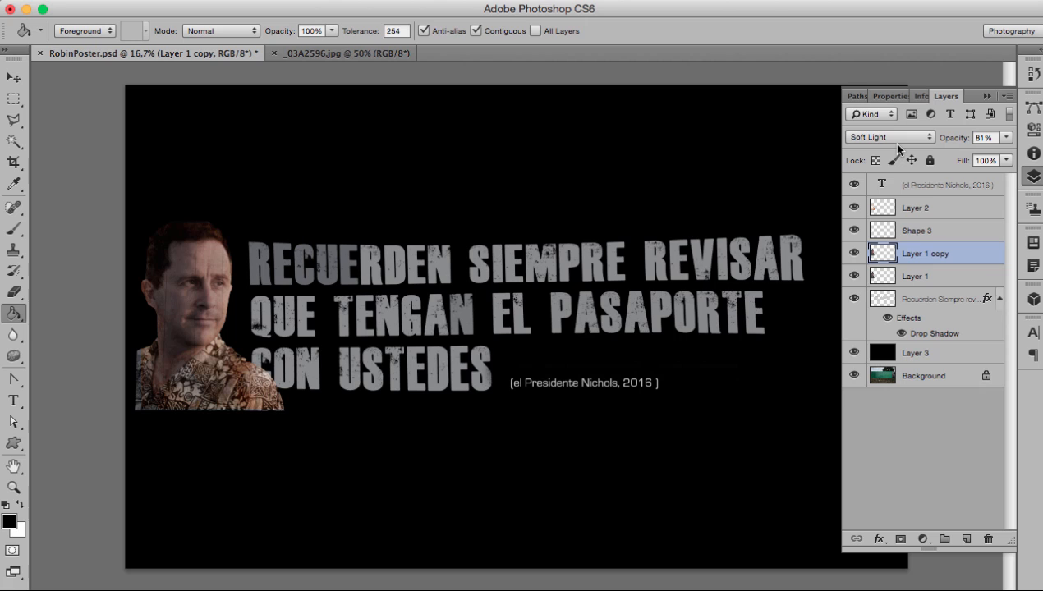
- Hide Layer 2, Shape 3, both portrait layers, the slogan layer and the black Layer 3
click(853, 209)
click(853, 209)
click(853, 209)
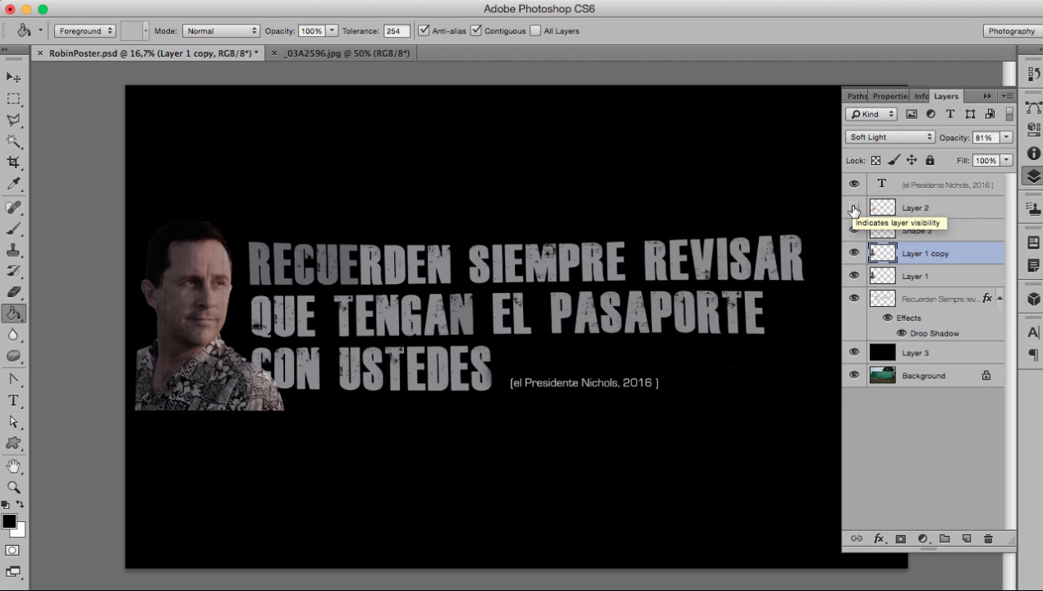
click(917, 211)
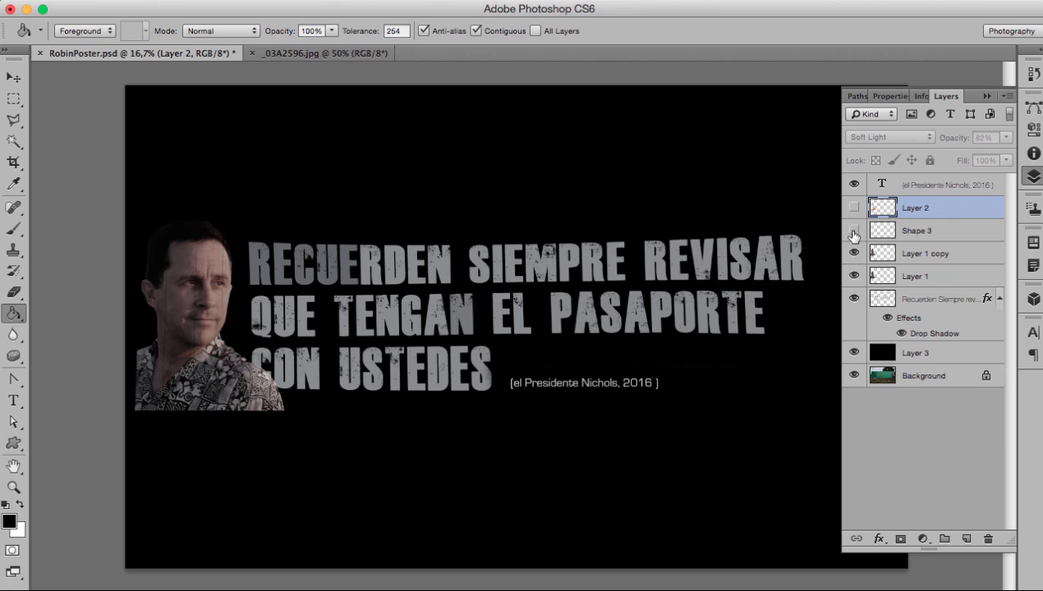
drag(854, 236, 860, 355)
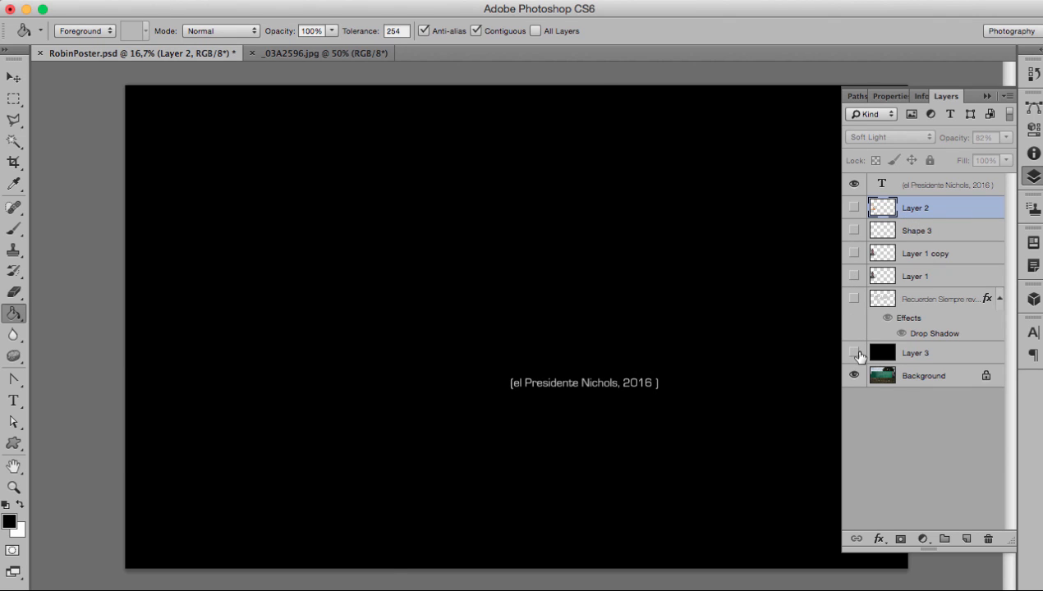
- Show Layer 2, Shape 3, Layer 1 copy, Layer 1 and the slogan layer, keeping the black Layer 3 hidden
click(854, 208)
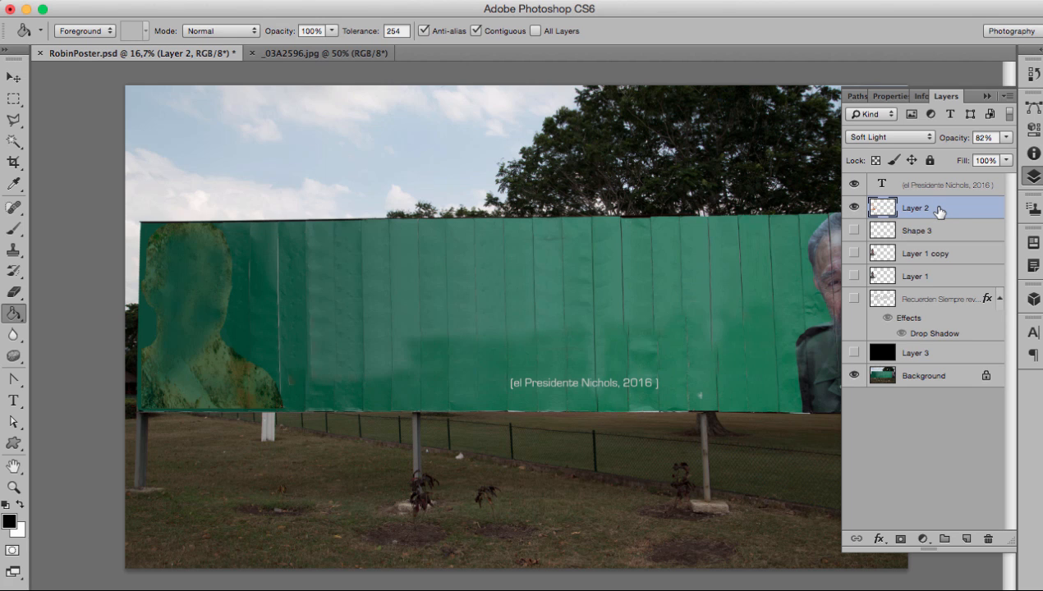
click(854, 231)
click(854, 253)
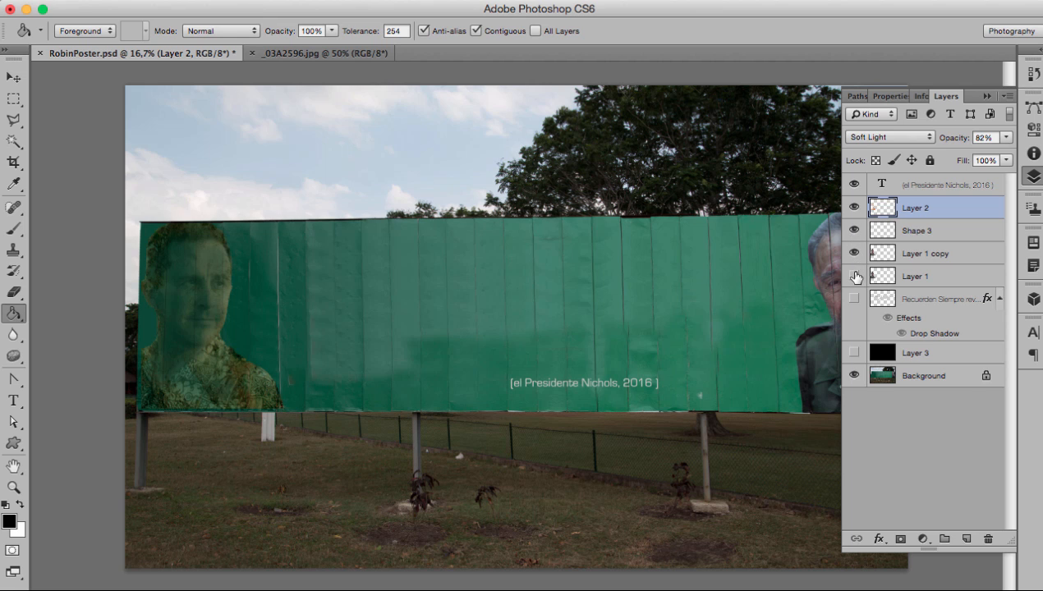
click(854, 276)
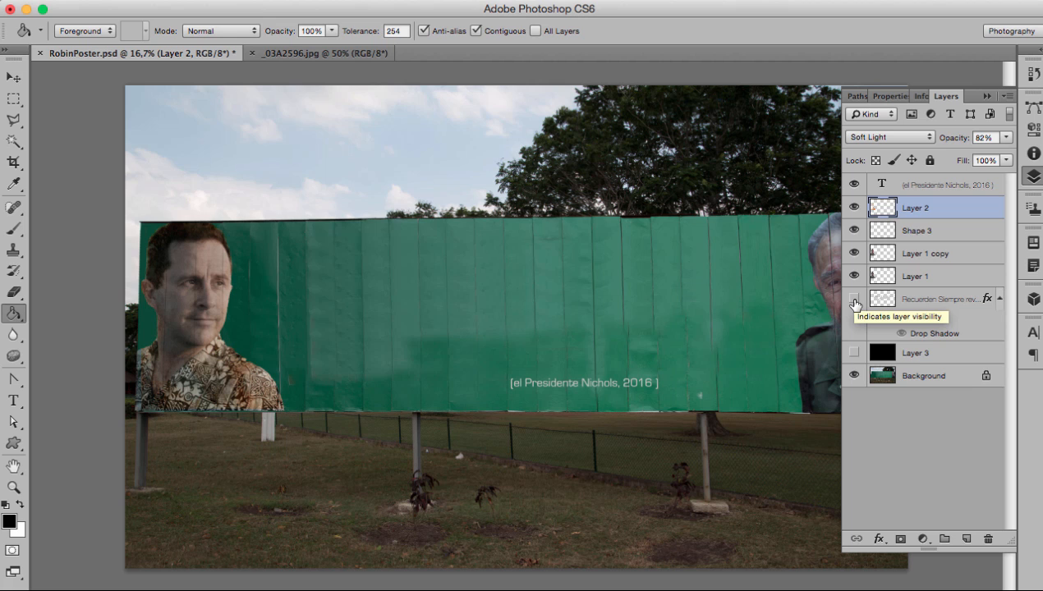
click(895, 189)
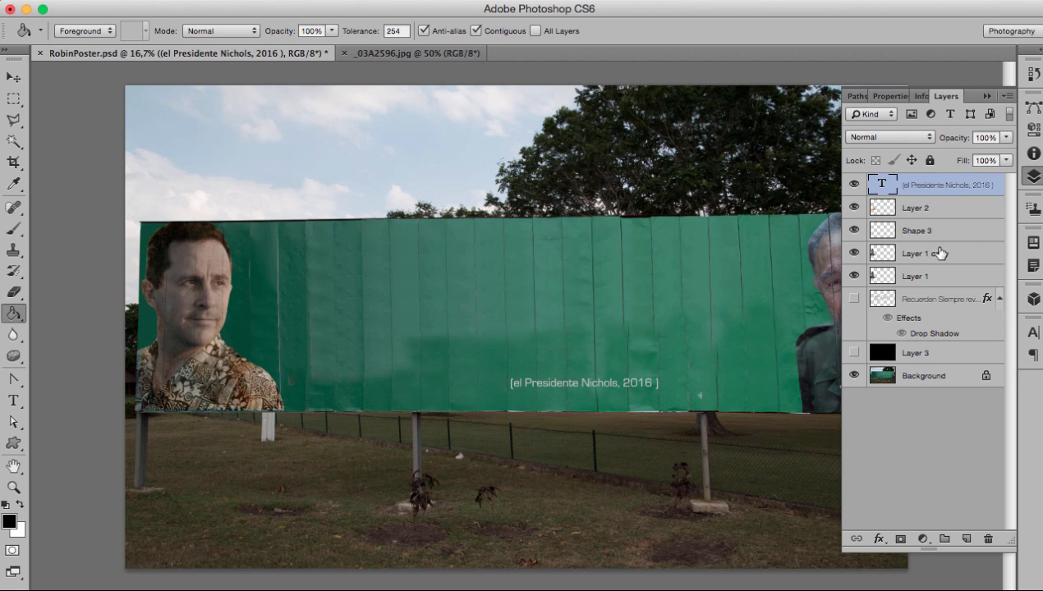
click(854, 301)
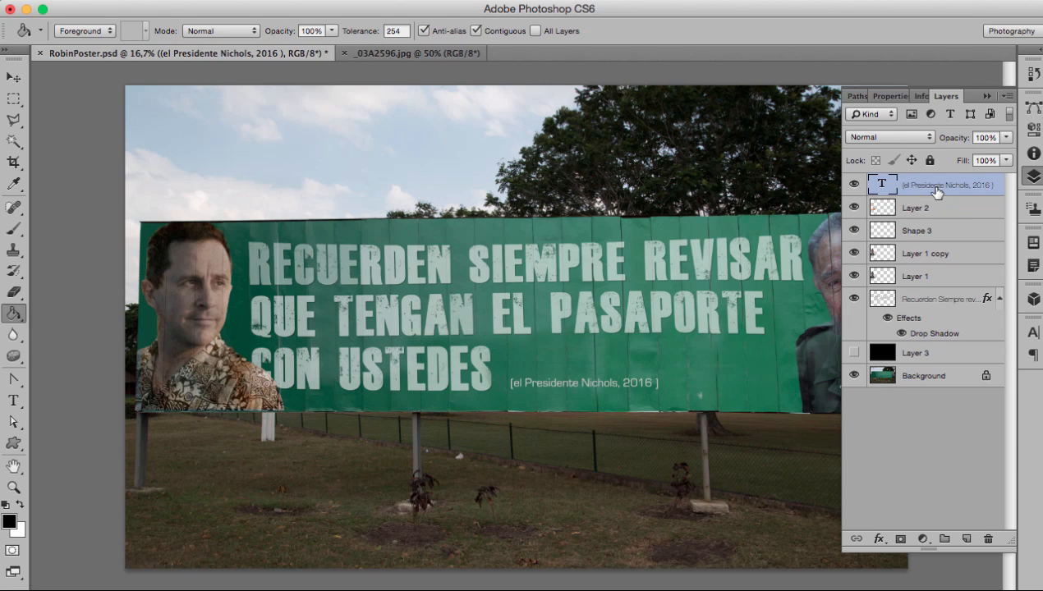
mouse_move(936, 187)
mouse_down()
mouse_move(941, 212)
mouse_move(940, 185)
mouse_up()
right_click(945, 188)
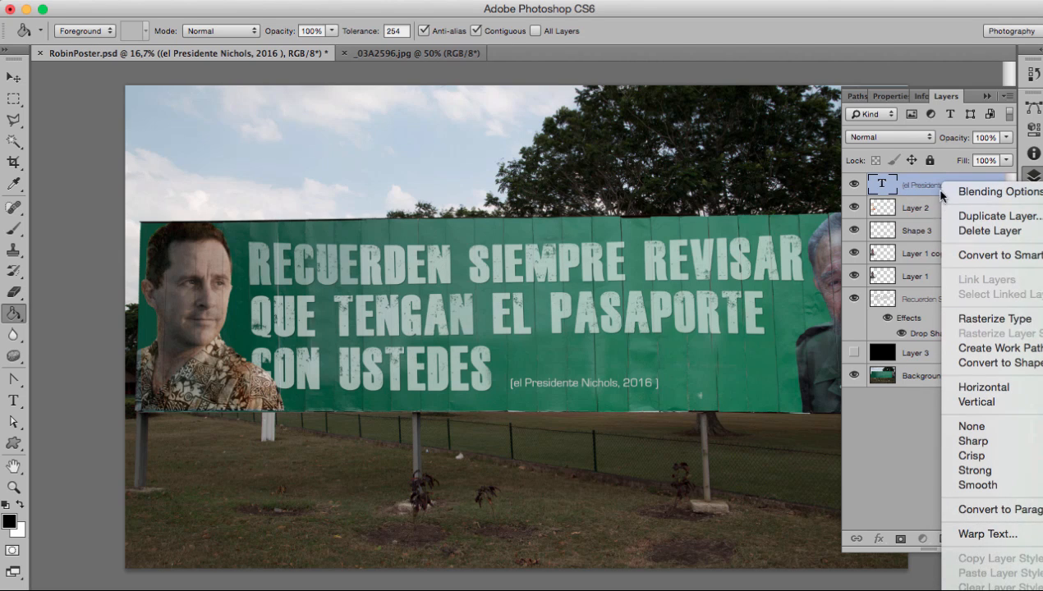
click(929, 188)
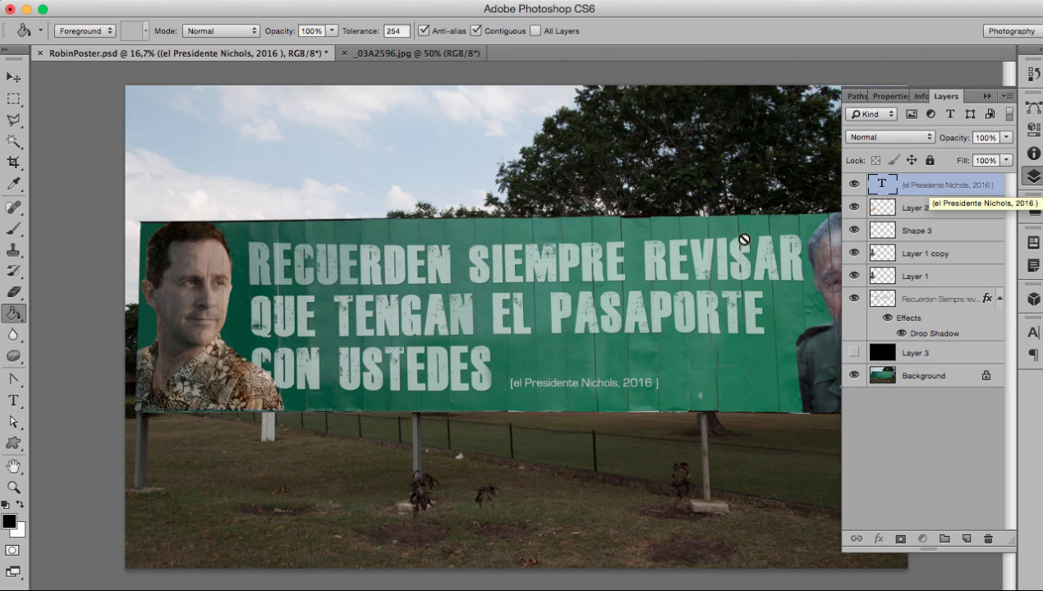
key(super+t)
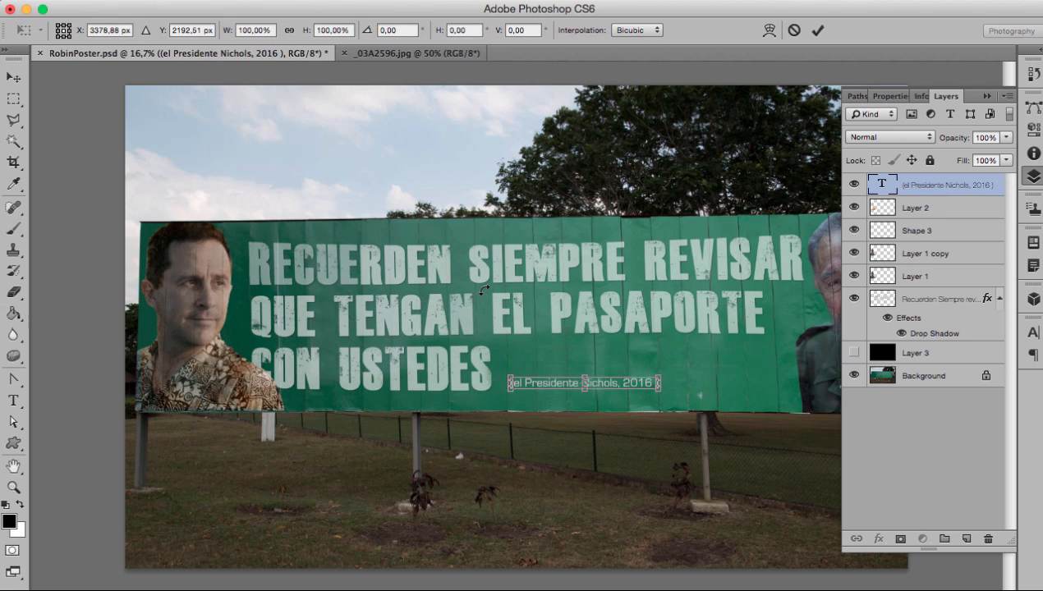
click(820, 32)
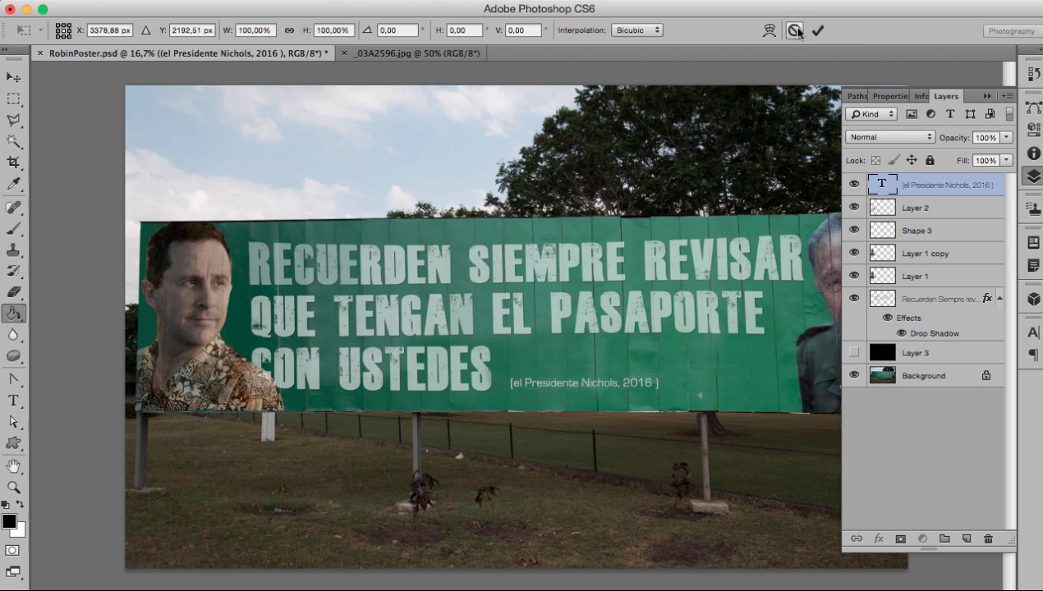
- Try to warp the slogan layer by bending its upper edge slightly upward, then discard the transformation
click(923, 301)
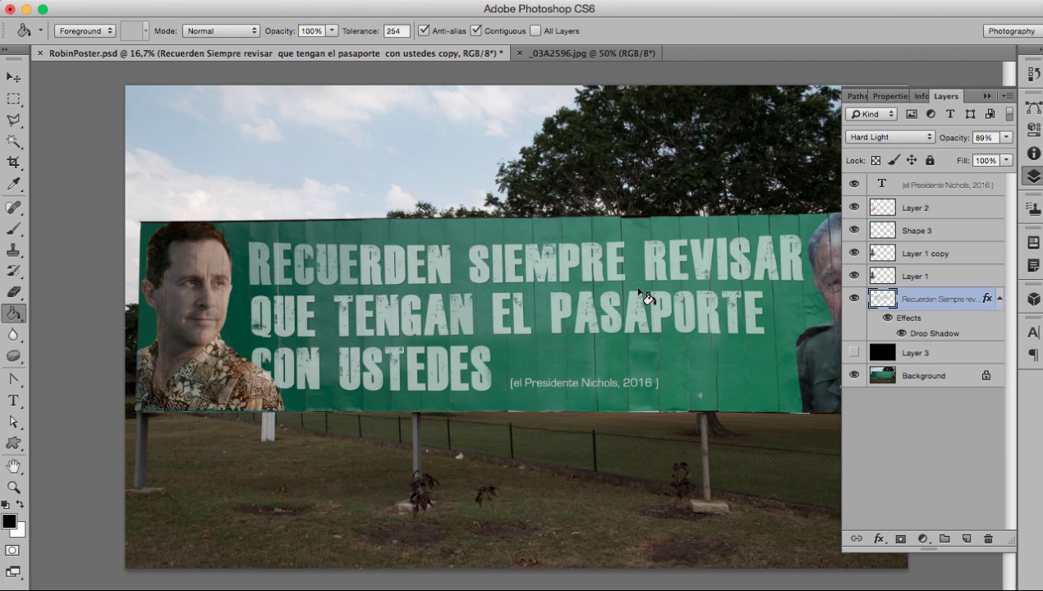
key(super+t)
right_click(611, 271)
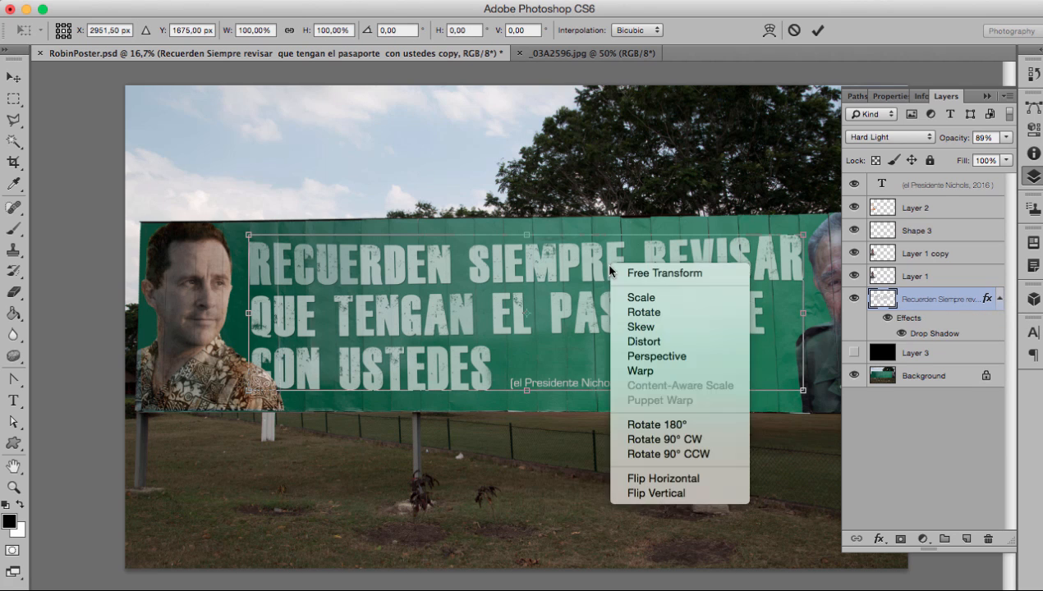
click(641, 371)
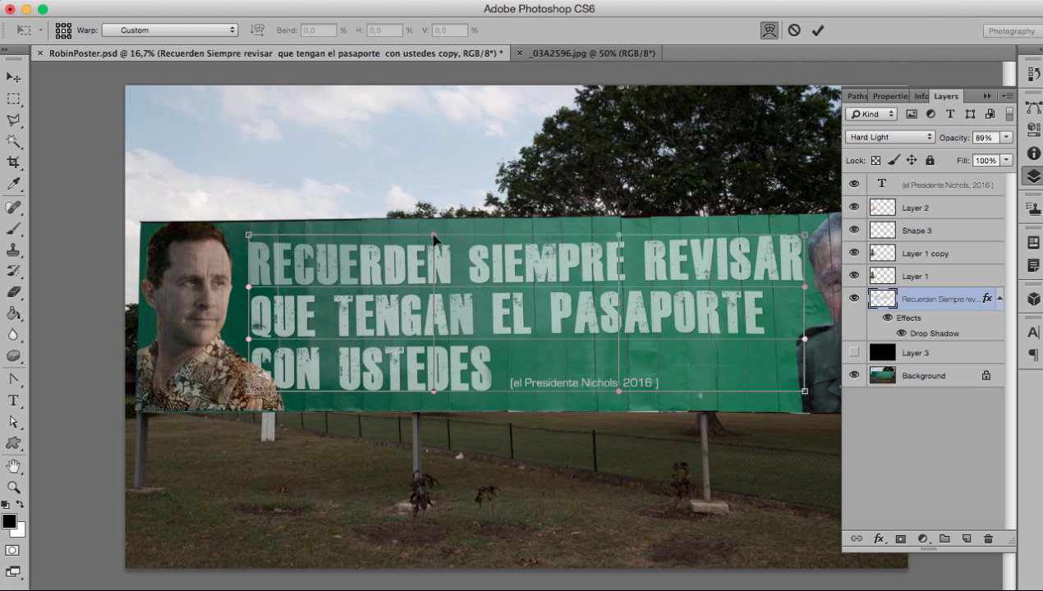
mouse_move(434, 237)
mouse_down()
mouse_move(431, 223)
mouse_move(437, 251)
mouse_move(439, 232)
mouse_up()
mouse_move(438, 281)
mouse_down()
mouse_move(445, 295)
mouse_move(441, 284)
mouse_up()
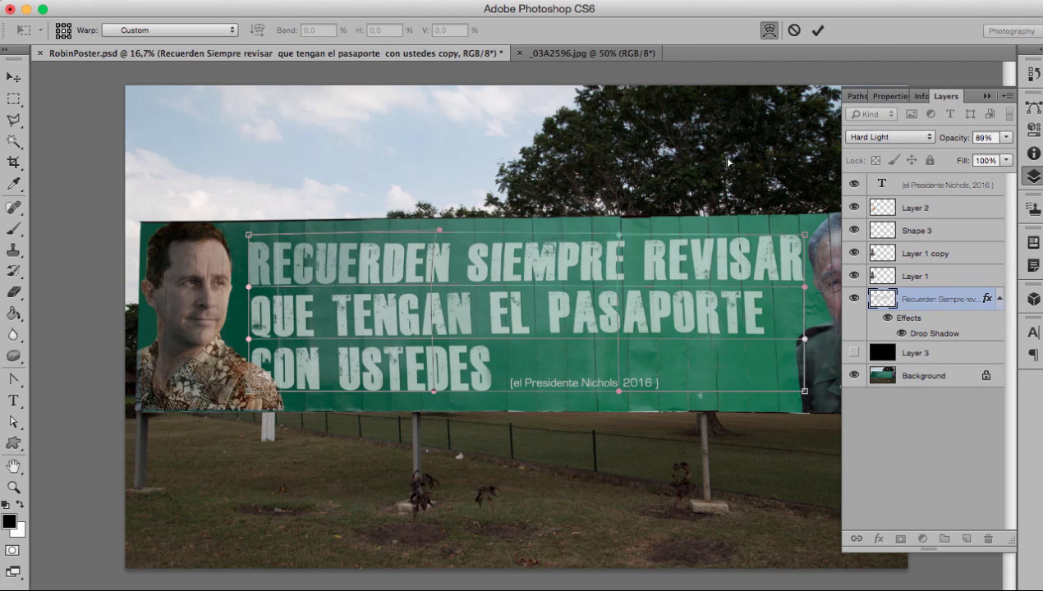
click(794, 31)
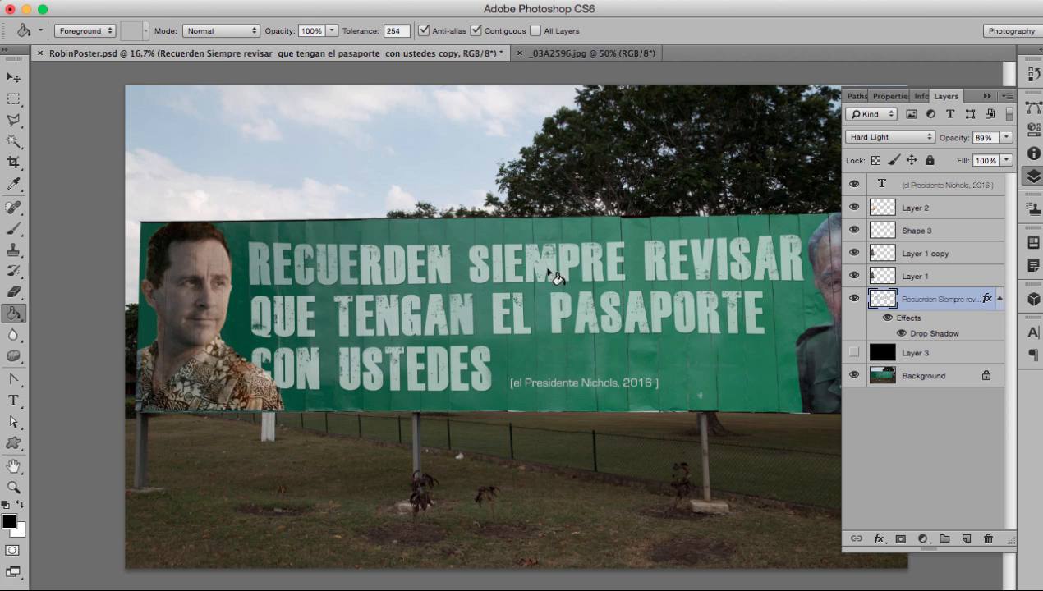
- Collapse the layer list to view the whole billboard composite
click(986, 96)
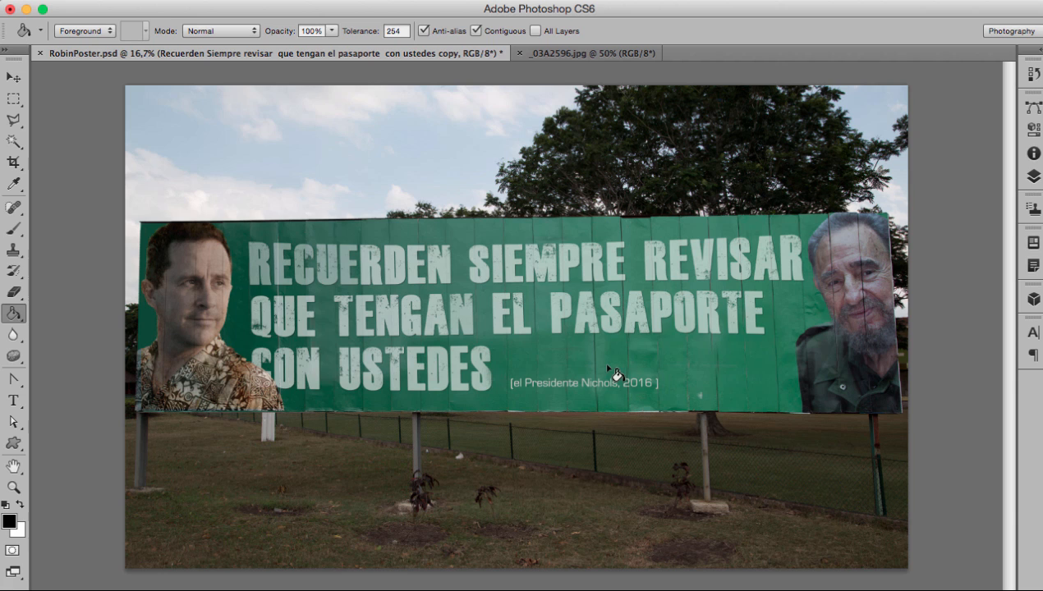
click(835, 1)
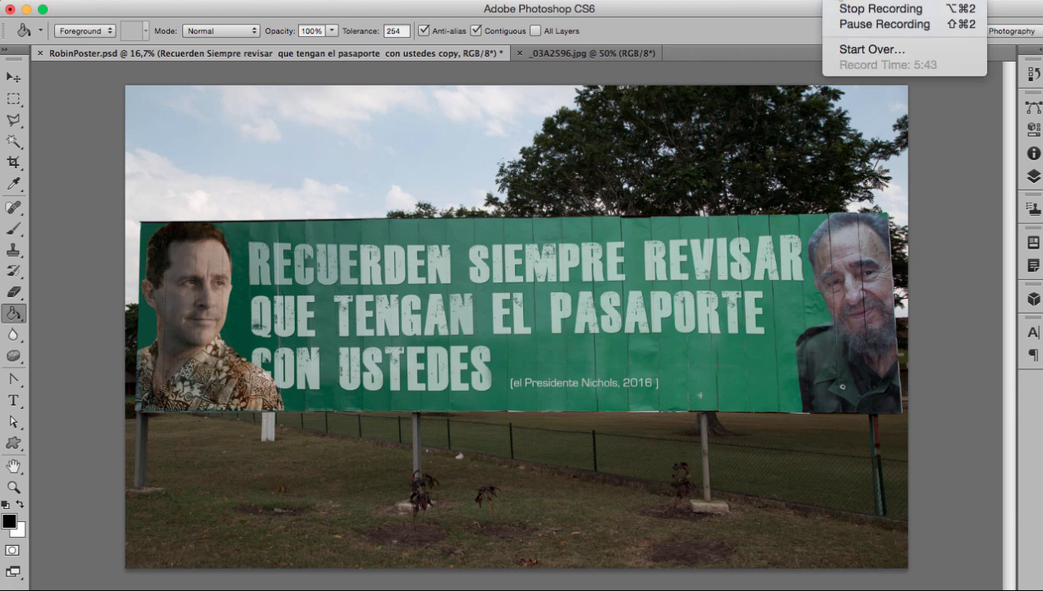